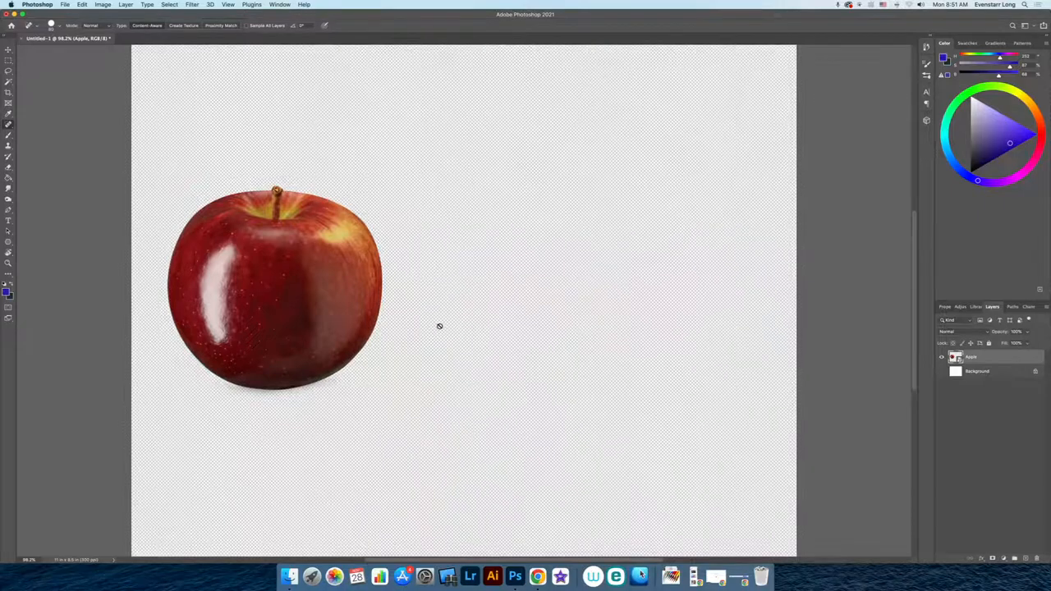
# - Show the Background layer and convert the Apple layer to a smart object
pyautogui.click(940, 372)
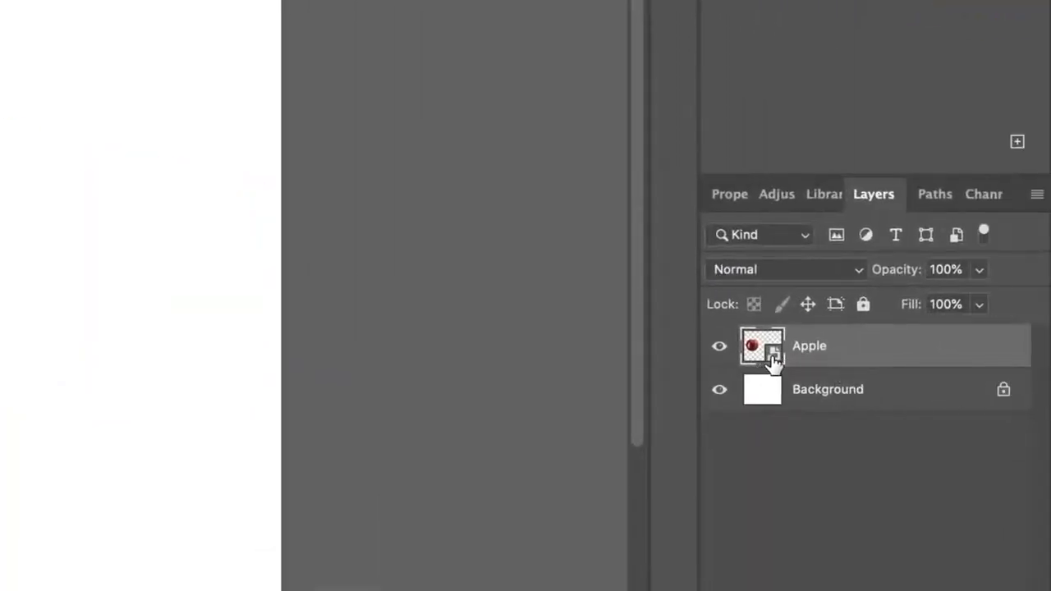
pyautogui.rightClick(804, 359)
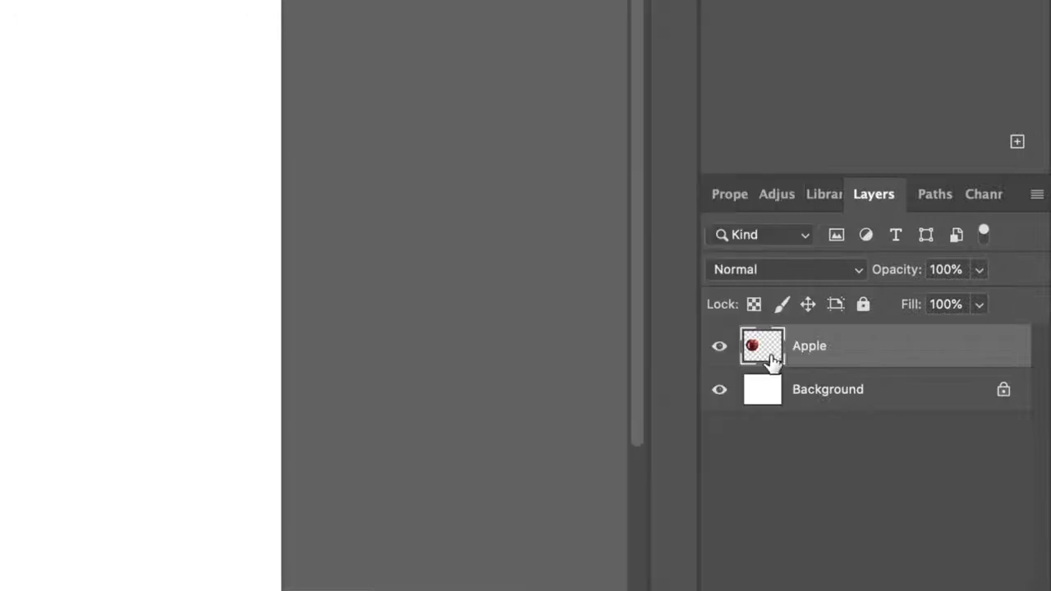
pyautogui.rightClick(798, 356)
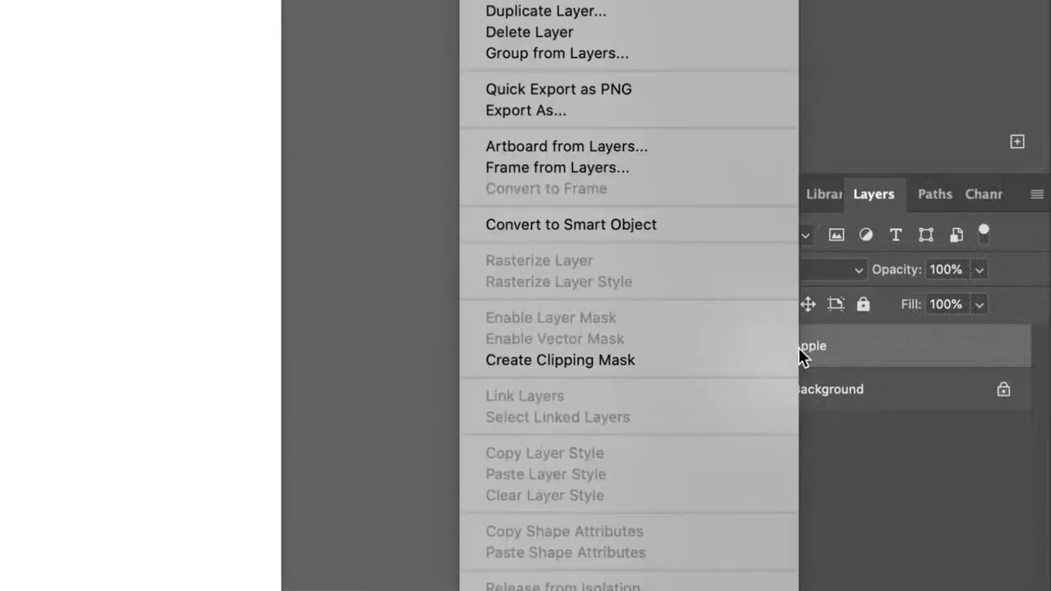
pyautogui.click(605, 229)
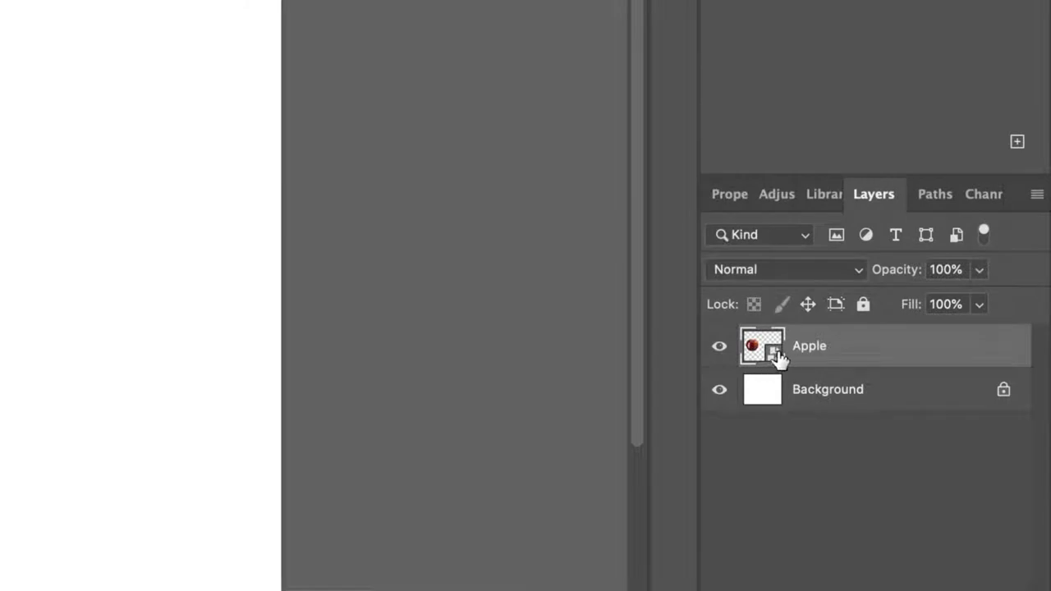
pyautogui.rightClick(805, 350)
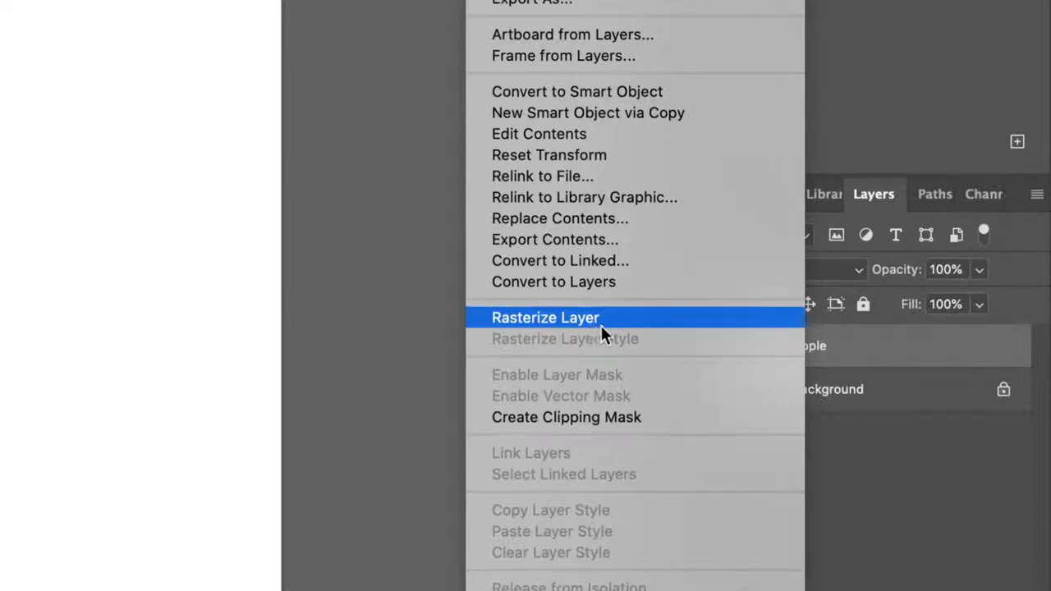
pyautogui.click(836, 340)
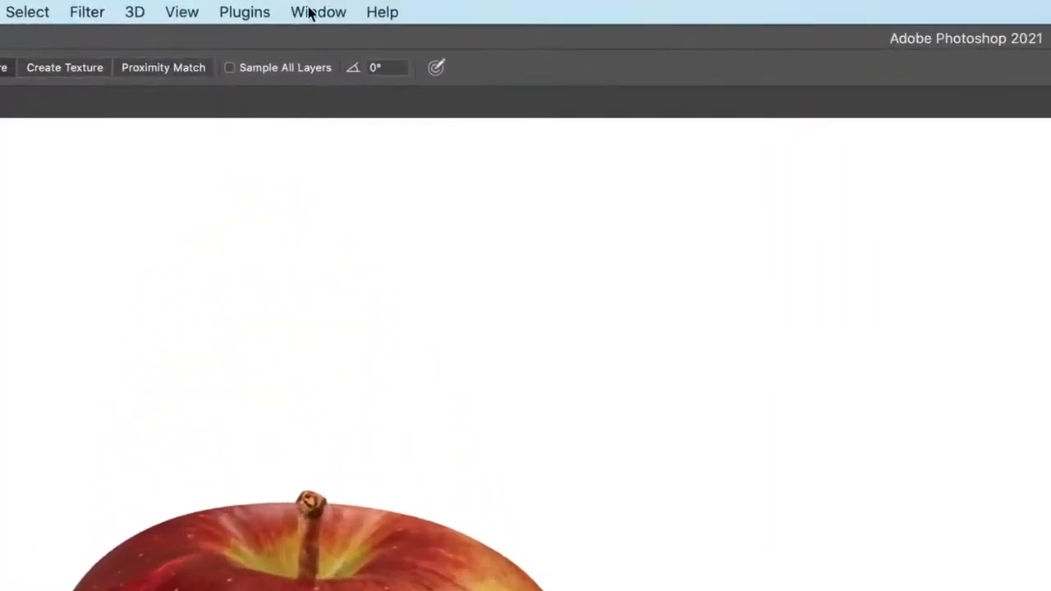
# - Open the Timeline panel and create a video timeline for the document
pyautogui.click(306, 11)
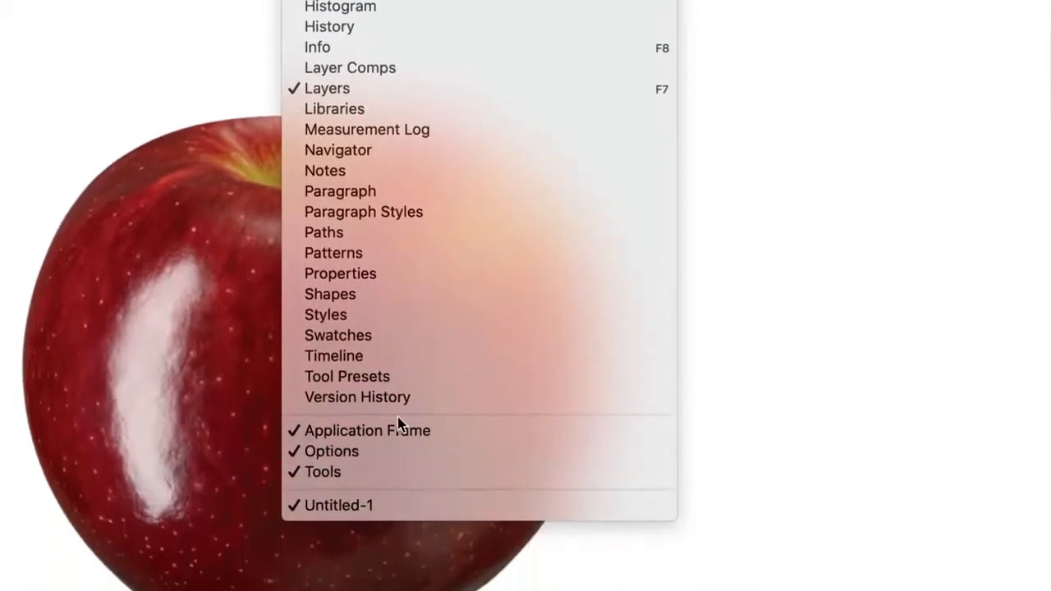
pyautogui.click(362, 356)
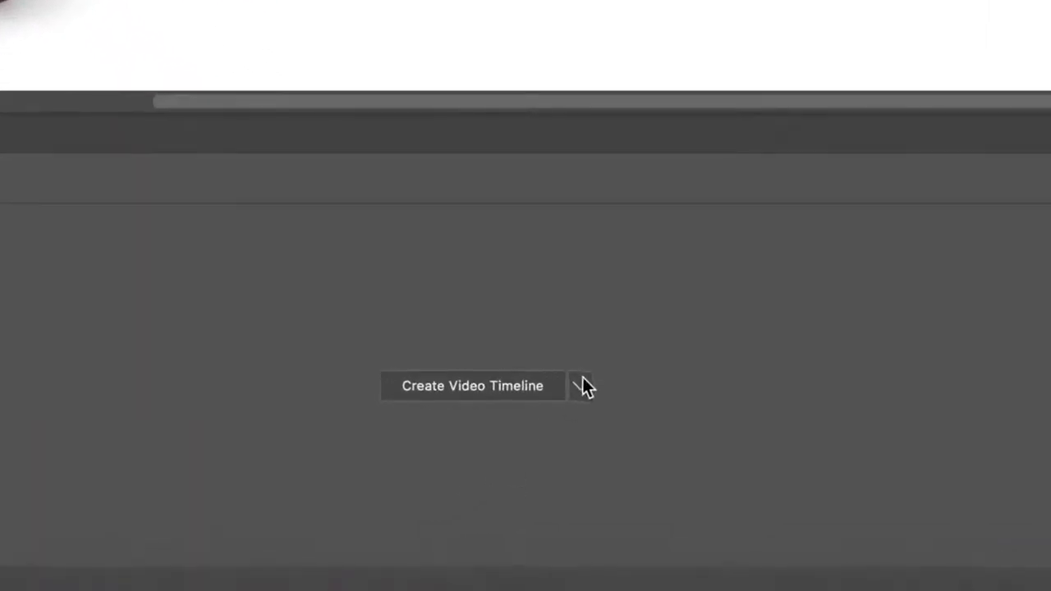
pyautogui.click(581, 388)
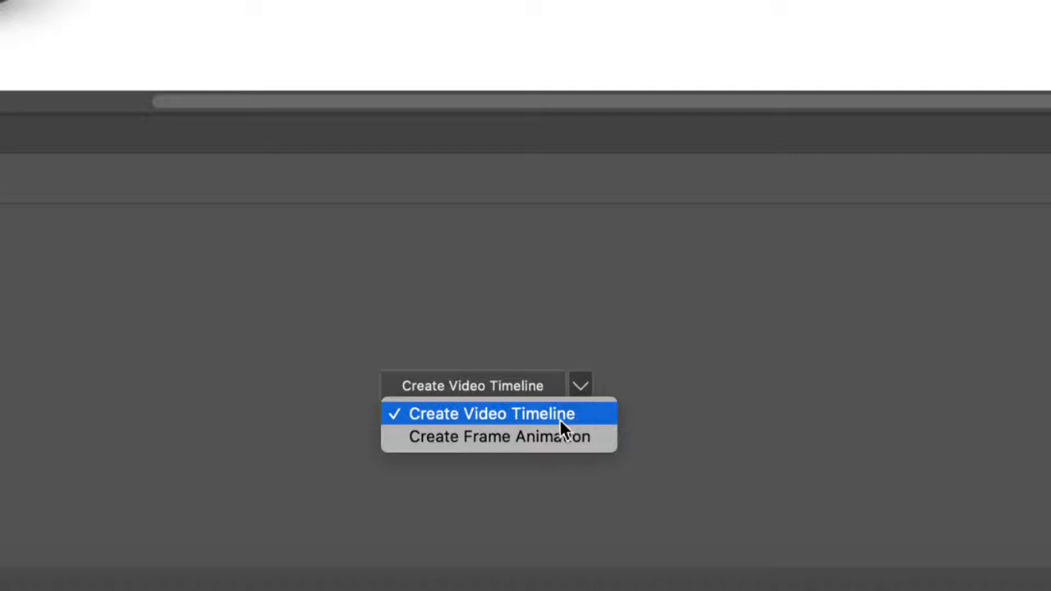
pyautogui.click(499, 416)
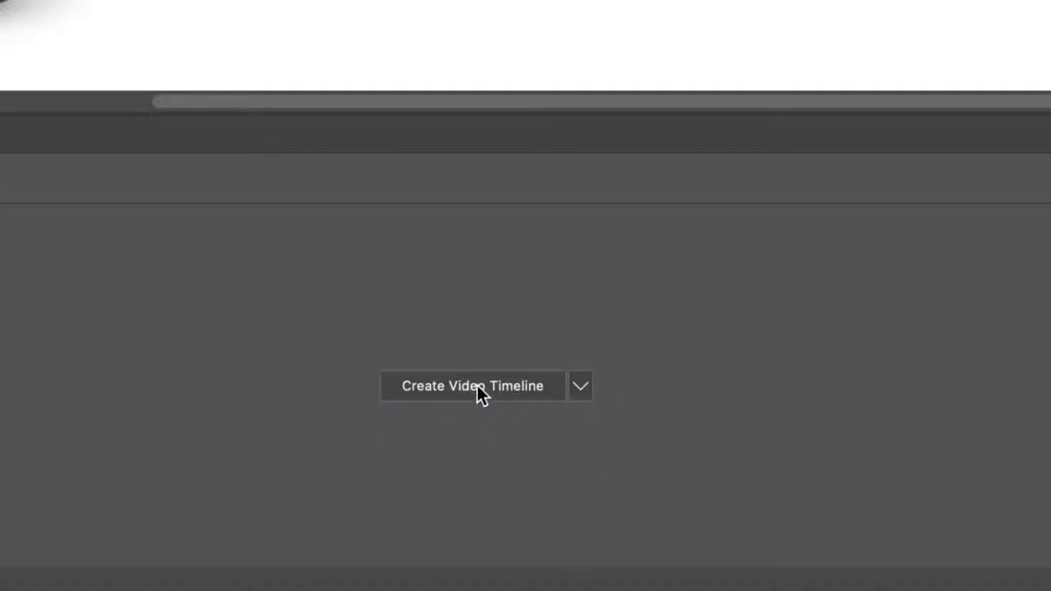
pyautogui.click(480, 394)
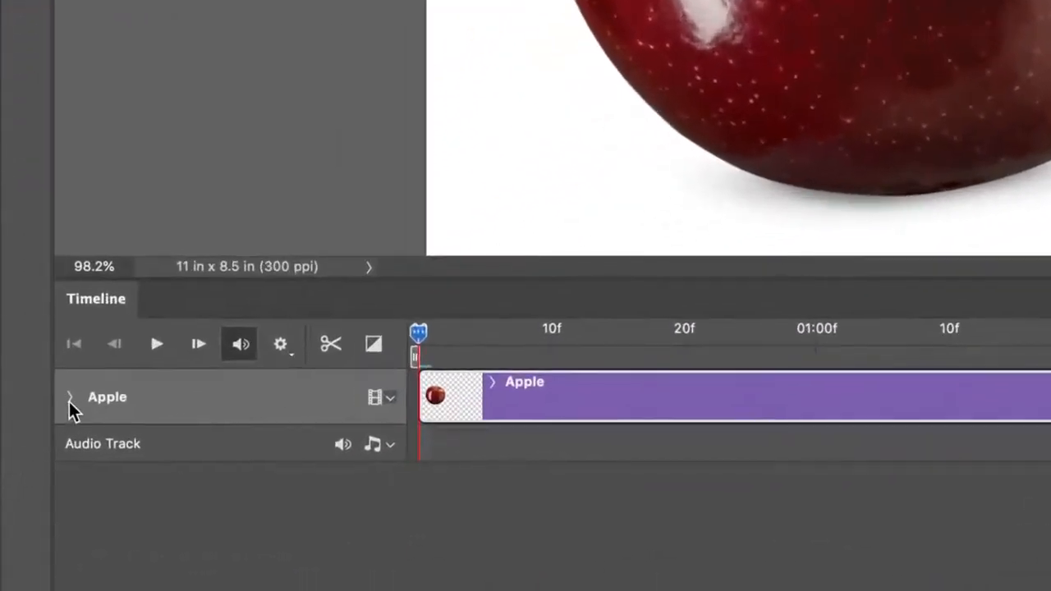
# - Expand the Apple track and enable Transform keyframing at the first frame
pyautogui.click(69, 398)
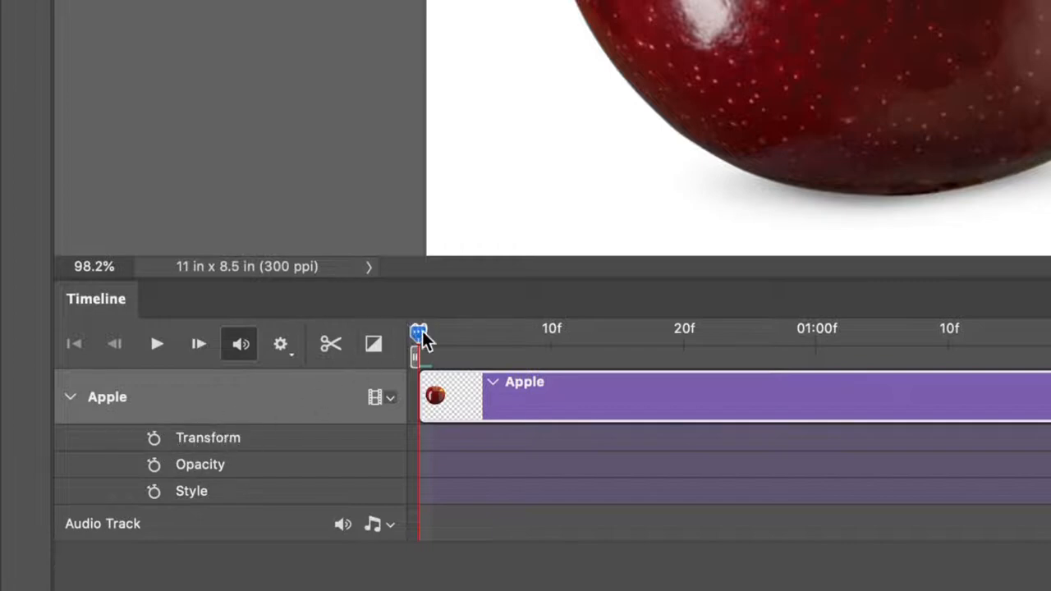
pyautogui.moveTo(422, 337)
pyautogui.mouseDown()
pyautogui.moveTo(546, 338)
pyautogui.moveTo(418, 336)
pyautogui.mouseUp()
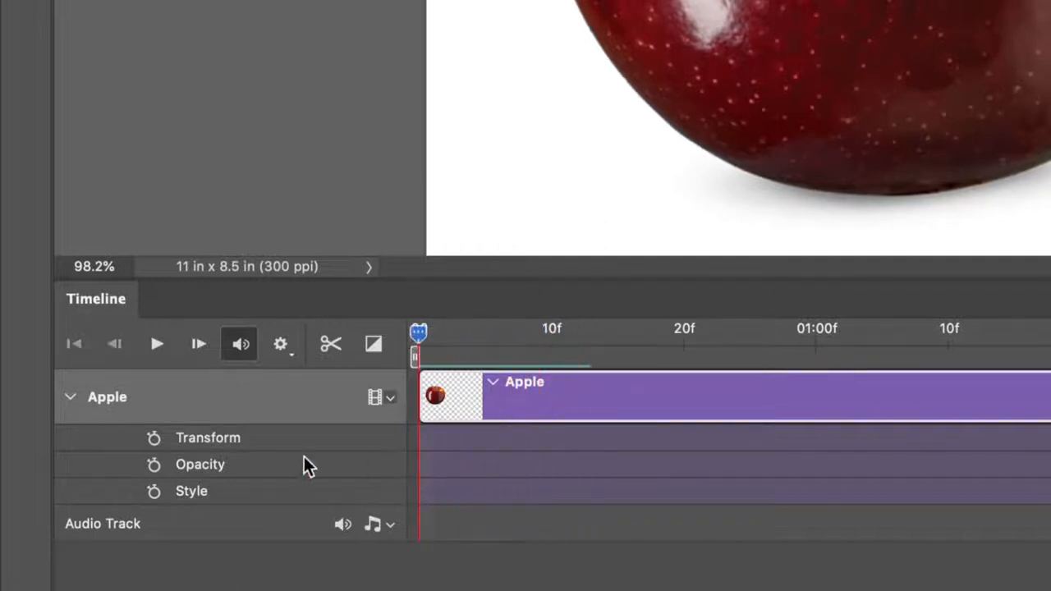
pyautogui.click(153, 439)
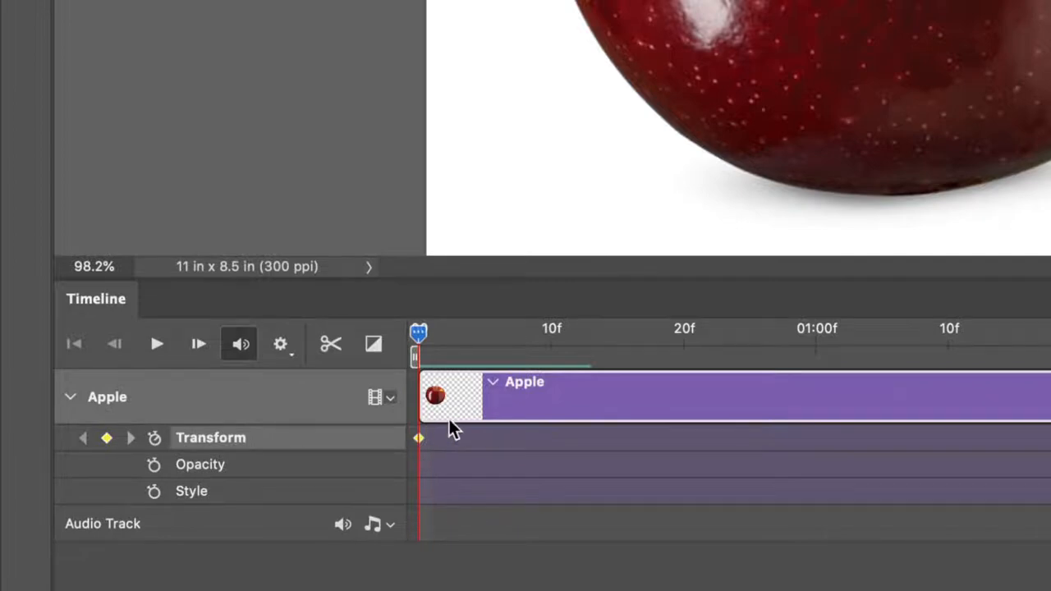
# - Add a Transform keyframe at the clip's last frame and preview the playback
pyautogui.moveTo(419, 335); pyautogui.dragTo(622, 340)
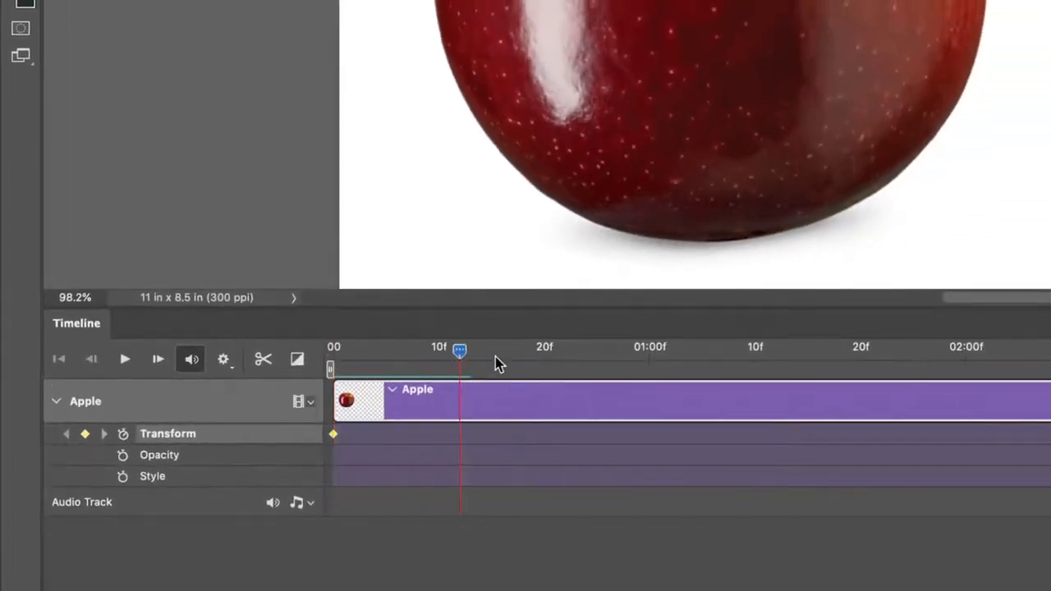
pyautogui.moveTo(495, 357); pyautogui.dragTo(1050, 401)
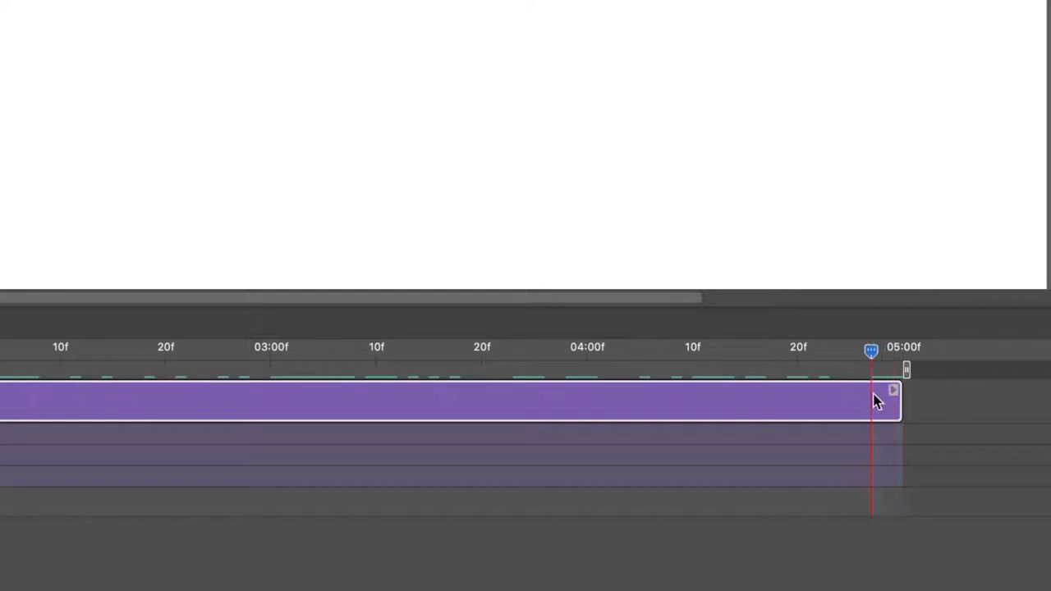
pyautogui.moveTo(877, 401); pyautogui.dragTo(905, 363)
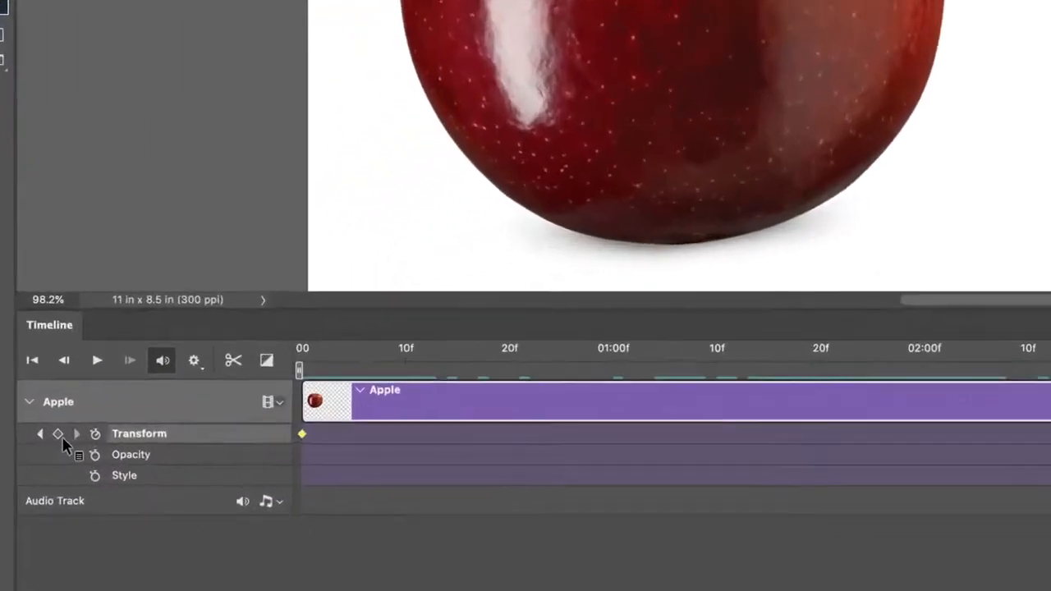
pyautogui.click(58, 434)
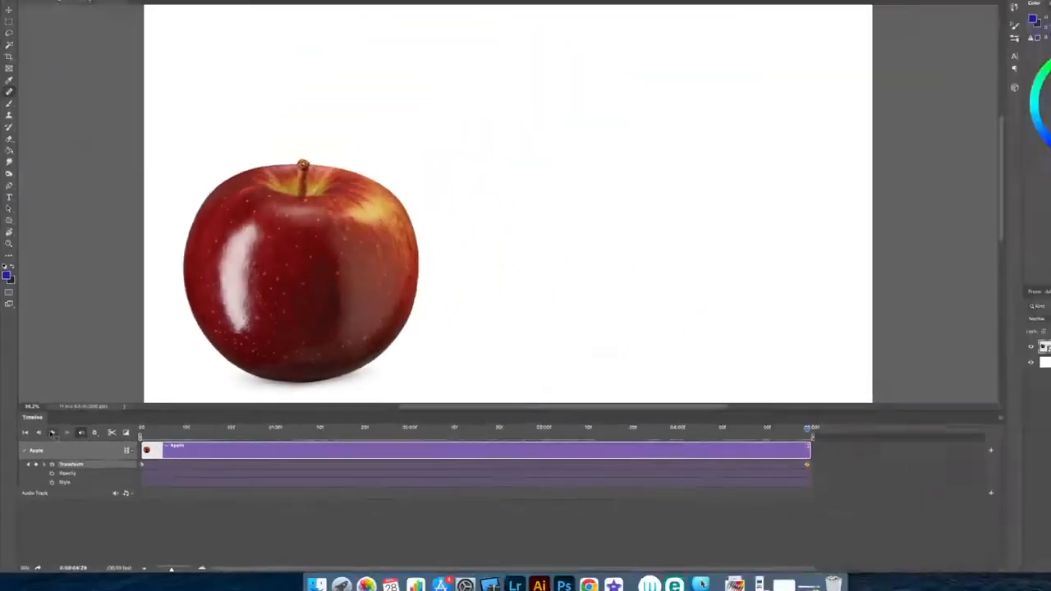
pyautogui.click(51, 433)
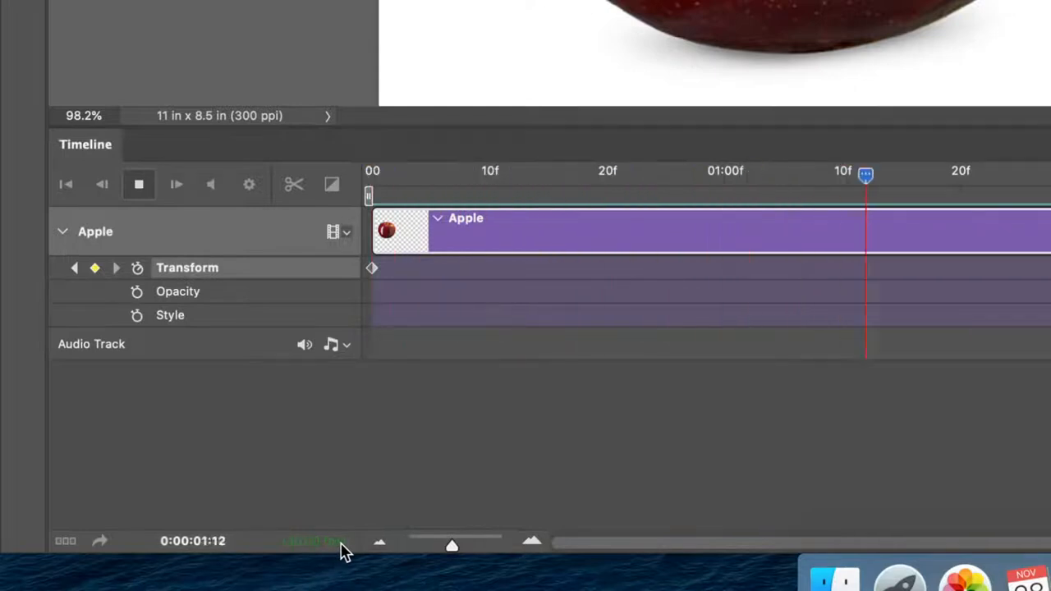
pyautogui.click(140, 192)
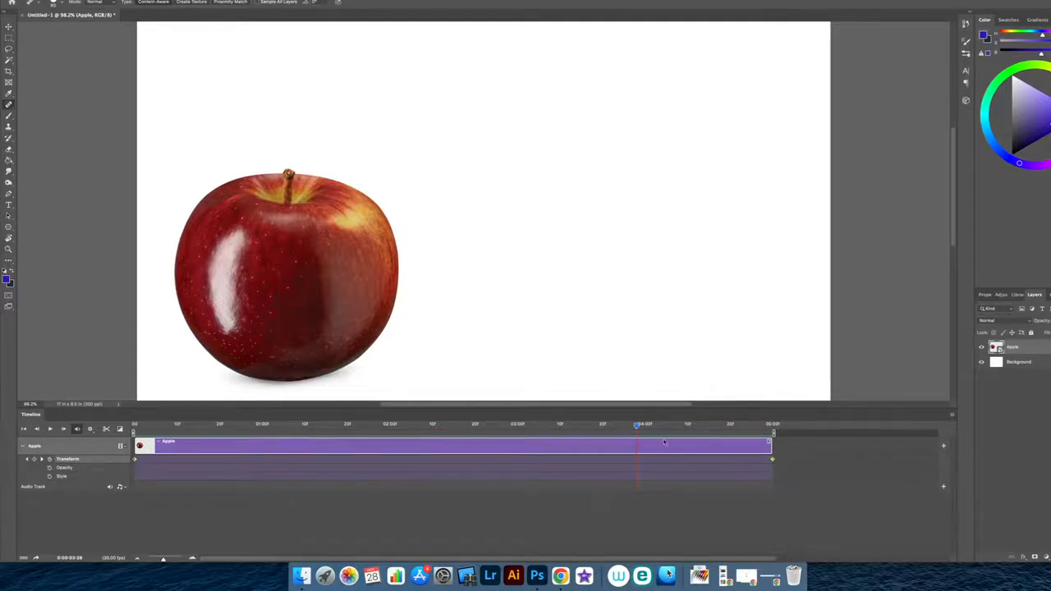
# - At the clip's last frame, move the apple to the canvas's right edge with Free Transform
pyautogui.moveTo(637, 427); pyautogui.dragTo(779, 435)
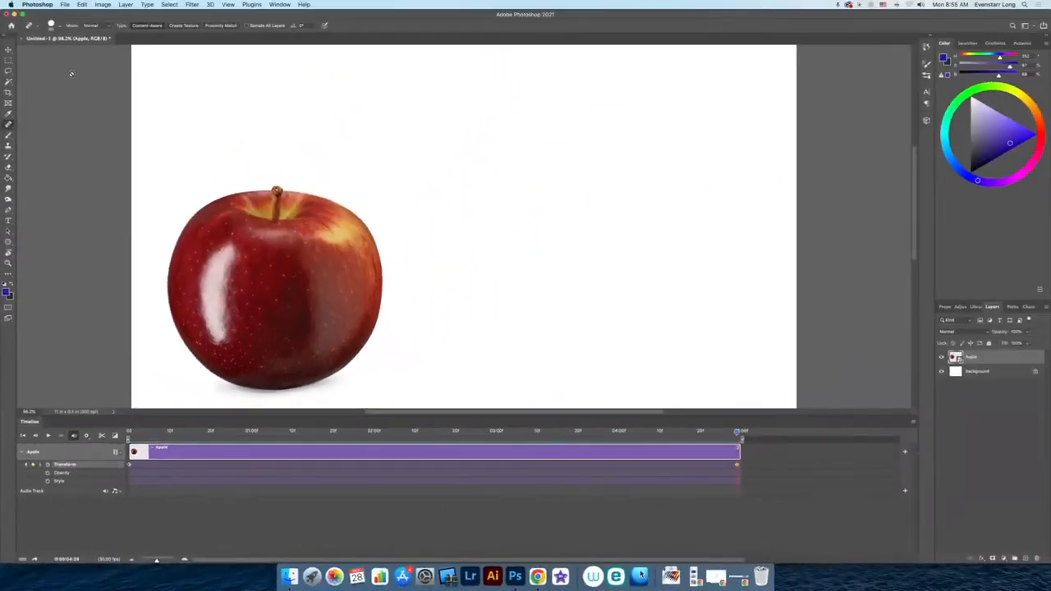
pyautogui.click(82, 4)
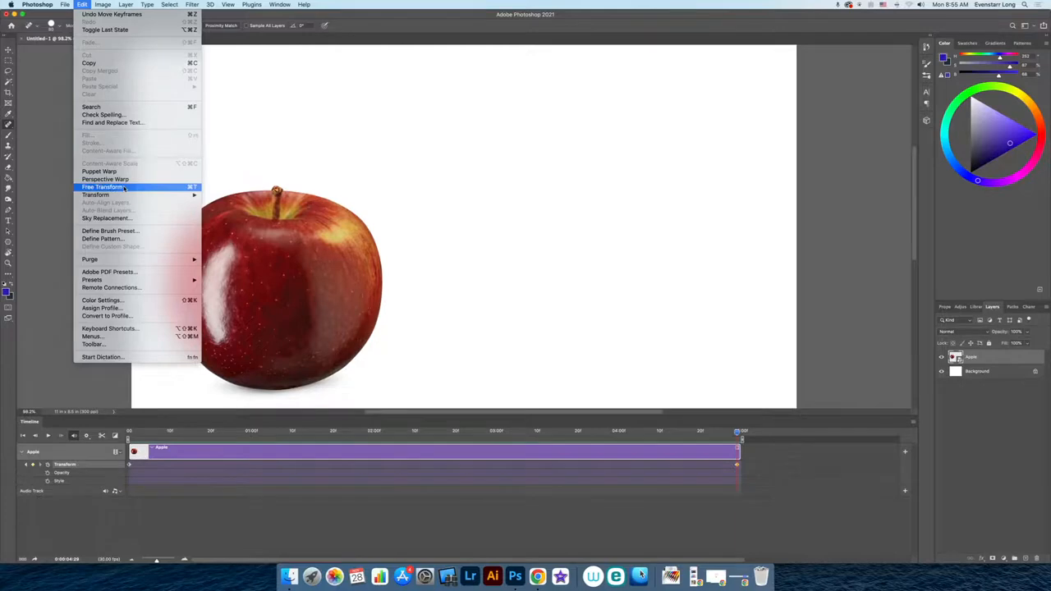
pyautogui.moveTo(126, 195)
pyautogui.click(102, 186)
pyautogui.moveTo(264, 290); pyautogui.dragTo(677, 298)
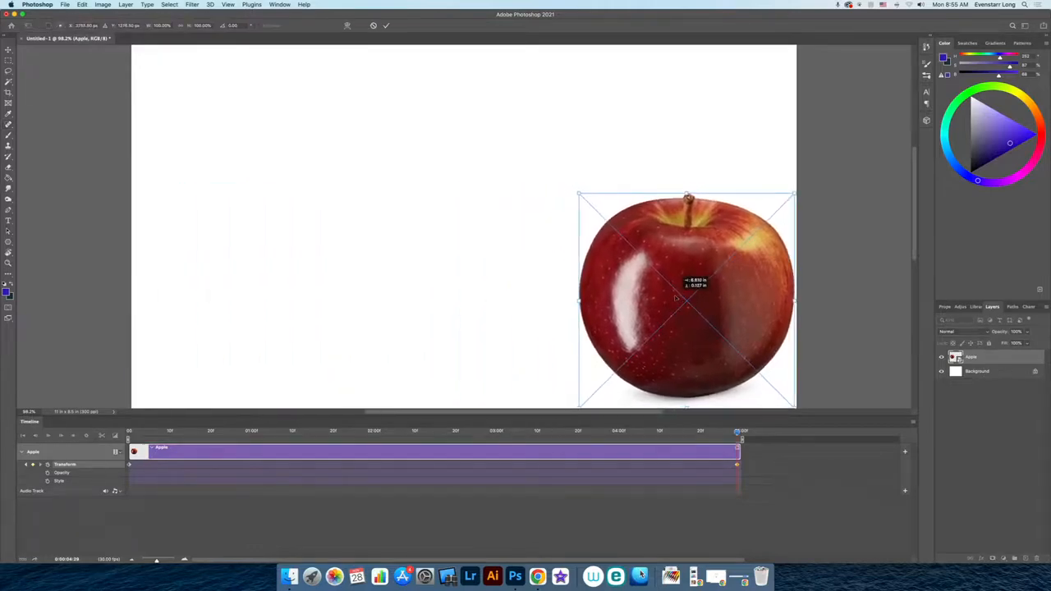
pyautogui.click(386, 25)
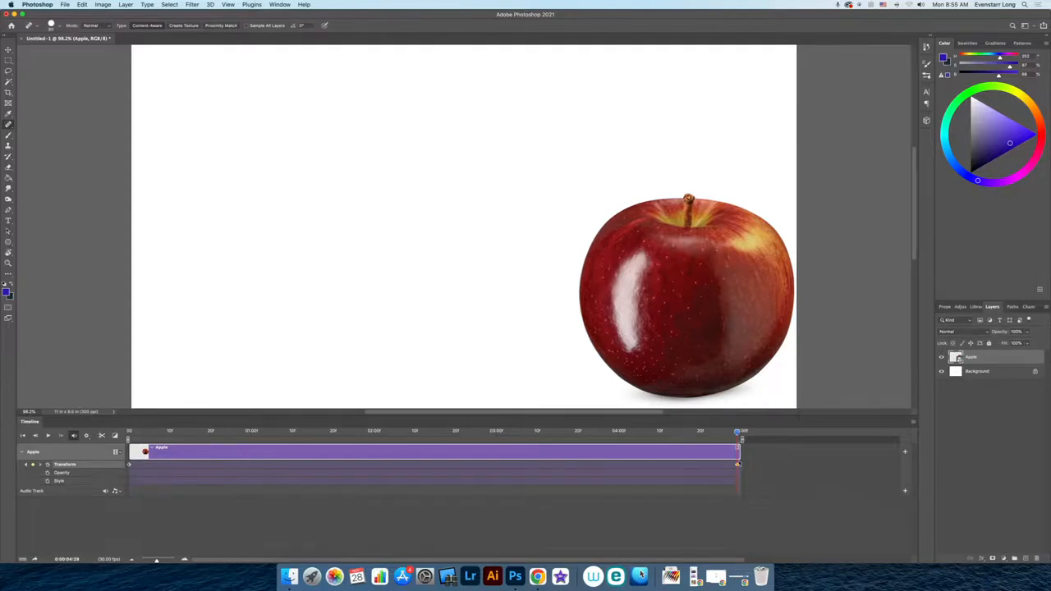
# - Play the animation from the start to preview the apple's movement
pyautogui.moveTo(737, 433); pyautogui.dragTo(129, 453)
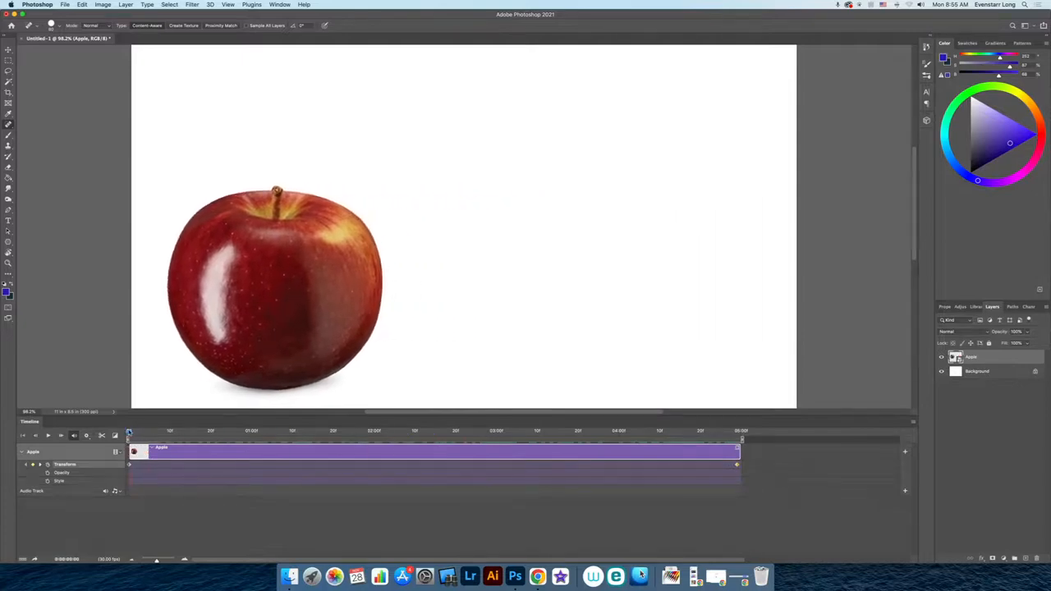
pyautogui.click(48, 436)
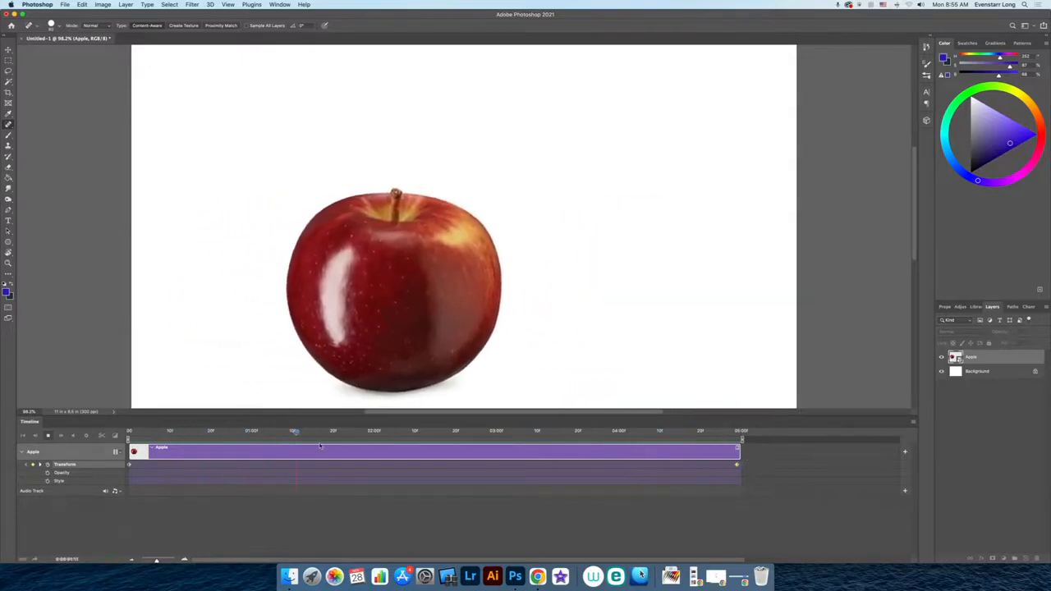
pyautogui.press('space')
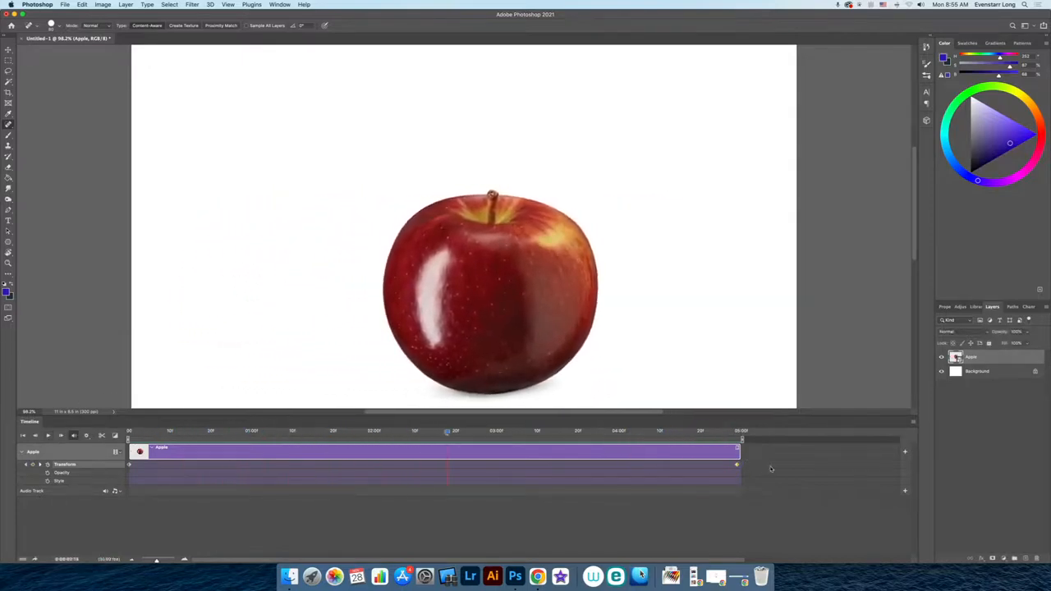
# - Drag the end Transform keyframe toward mid-clip, preview it, and delete that keyframe
pyautogui.moveTo(737, 466); pyautogui.dragTo(129, 433)
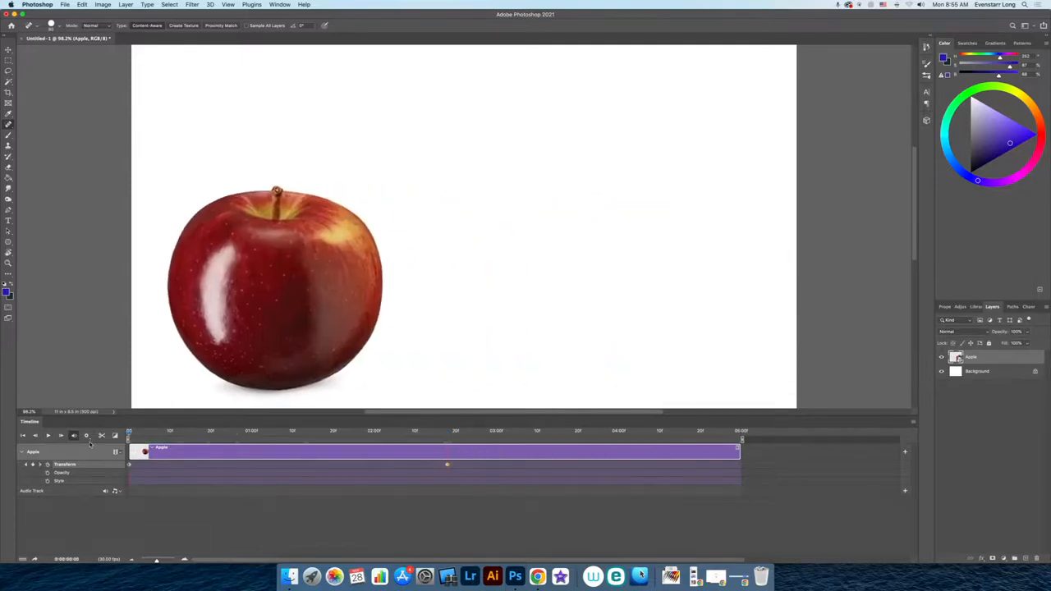
pyautogui.click(49, 435)
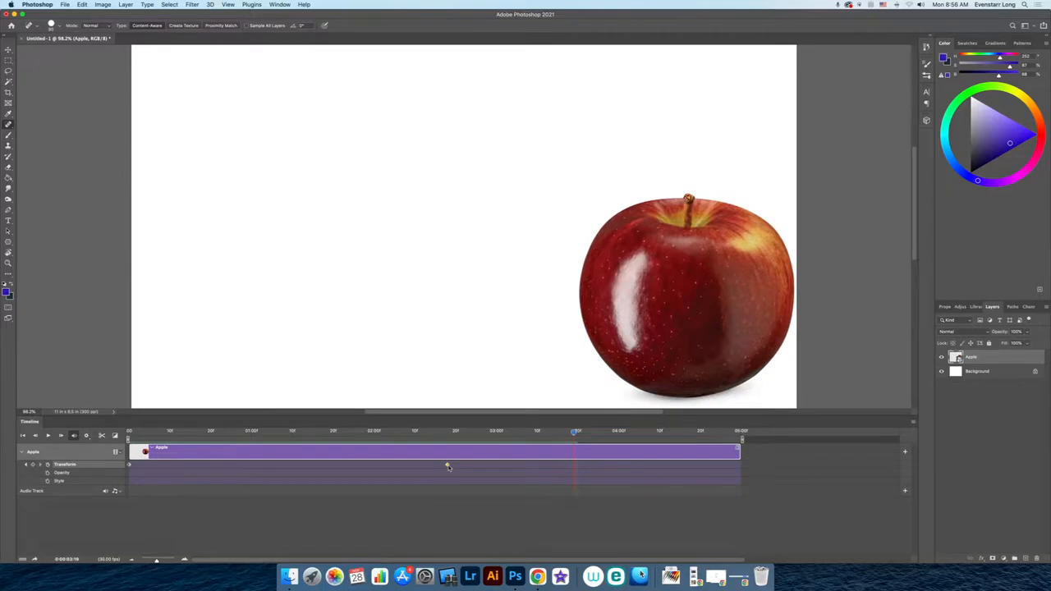
pyautogui.press('Delete')
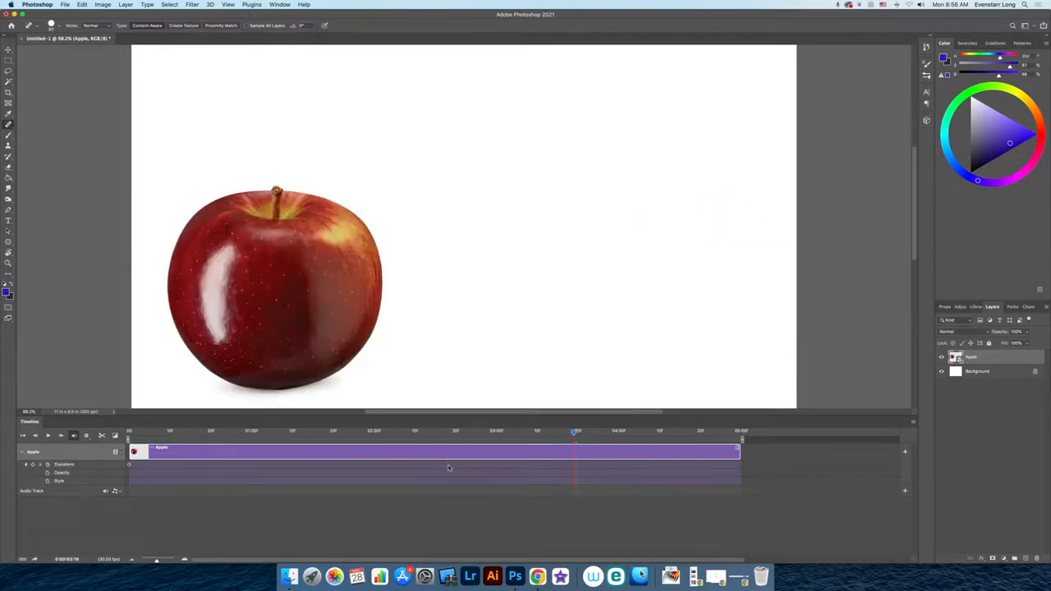
# - Add a new Transform keyframe at the last frame of the clip
pyautogui.moveTo(575, 433); pyautogui.dragTo(129, 433)
pyautogui.click(666, 431)
pyautogui.click(32, 465)
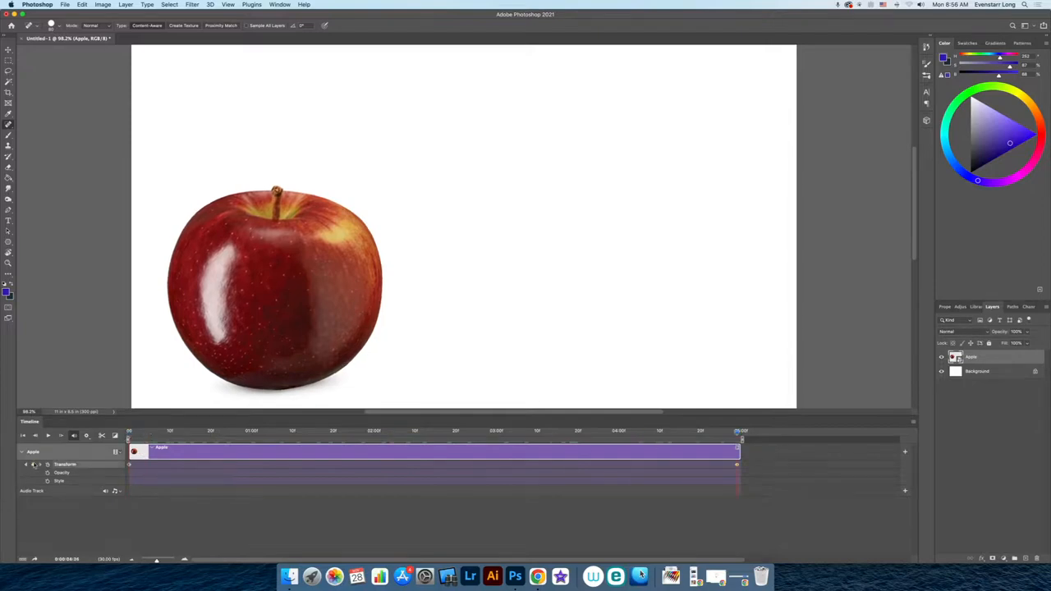
# - Free-transform the apple to the right side, enlarge it to about 141% and rotate it, then commit
pyautogui.press('super+t')
pyautogui.moveTo(382, 346); pyautogui.dragTo(756, 334)
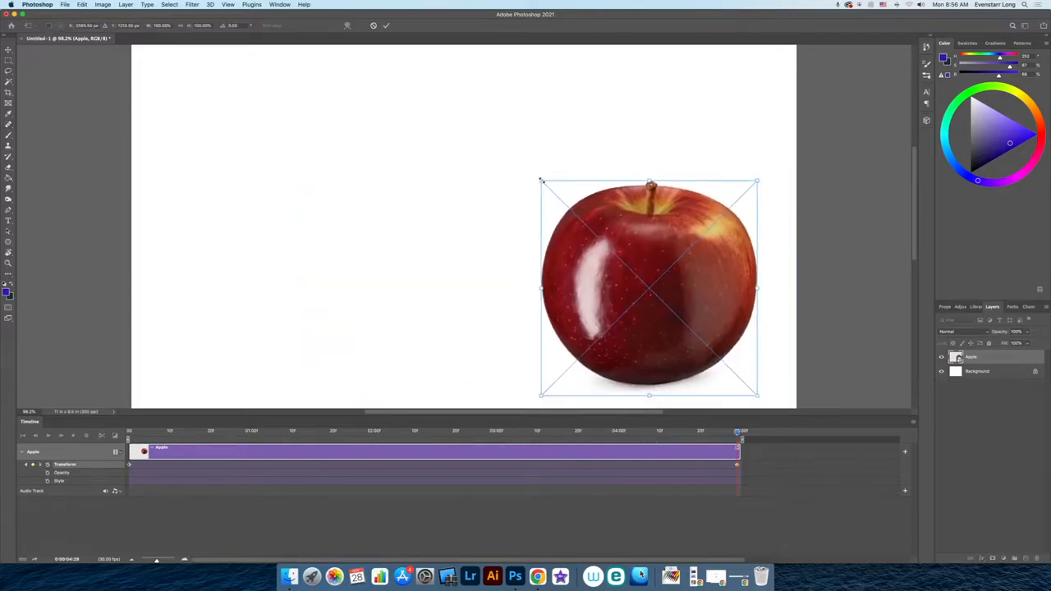
pyautogui.moveTo(540, 180); pyautogui.dragTo(452, 92)
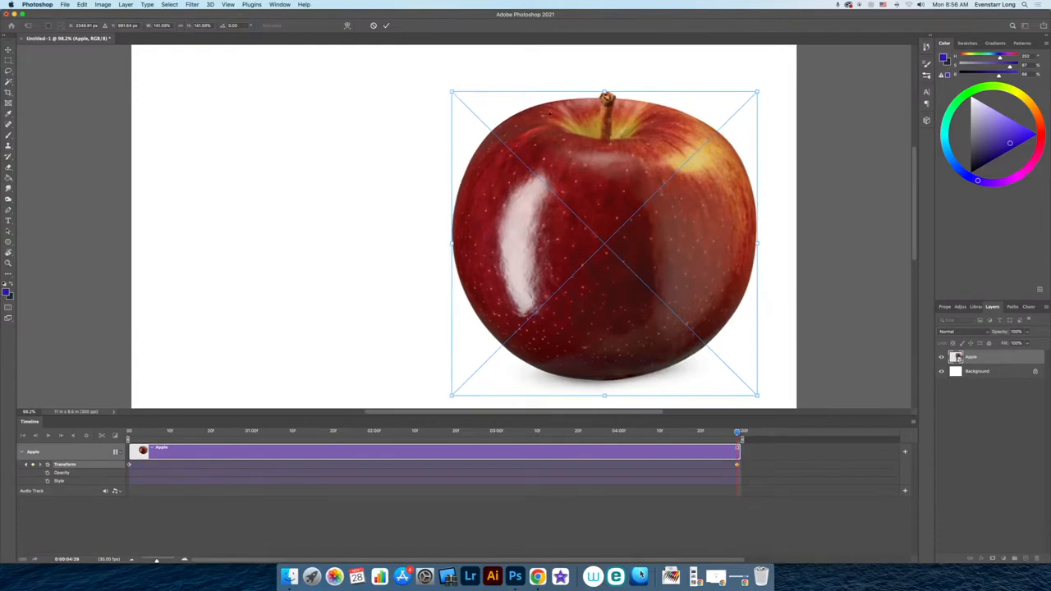
pyautogui.moveTo(578, 74); pyautogui.dragTo(731, 161)
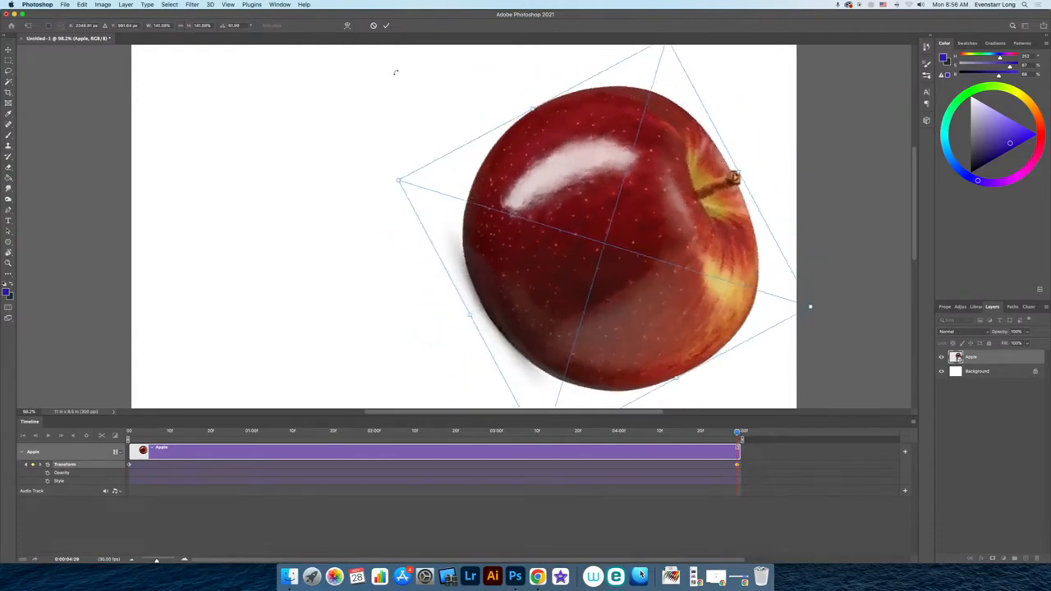
pyautogui.click(388, 26)
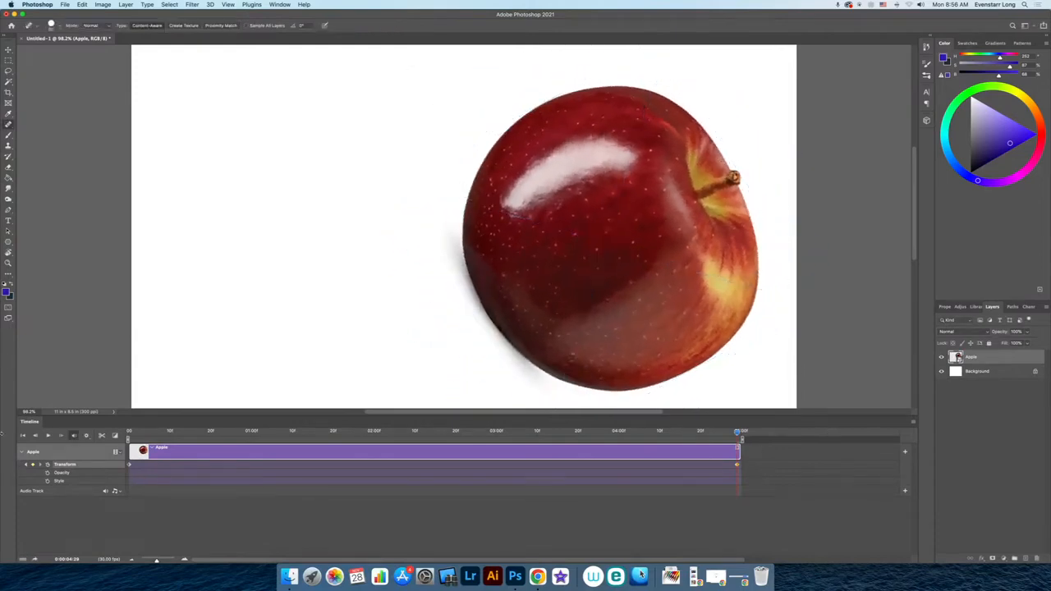
# - Add a Transform keyframe near the 3-second mark of the clip
pyautogui.press('space')
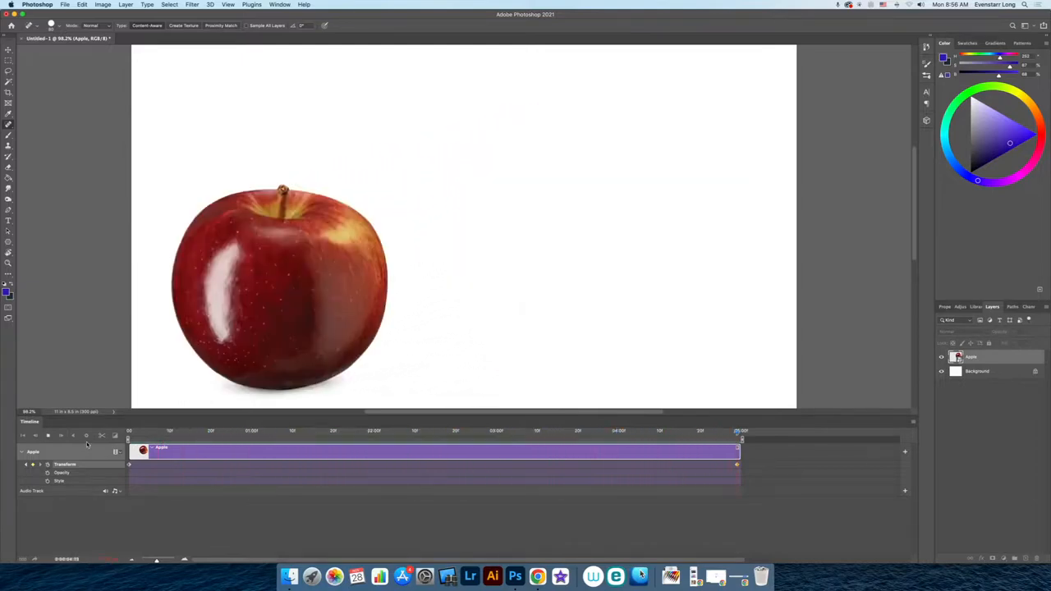
pyautogui.moveTo(196, 435); pyautogui.dragTo(584, 436)
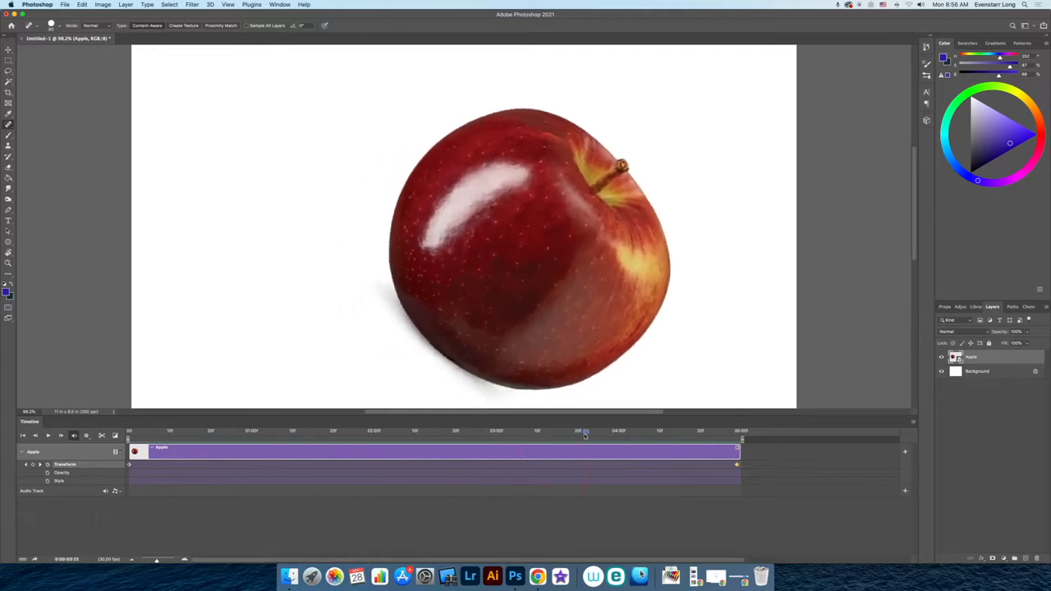
pyautogui.click(37, 464)
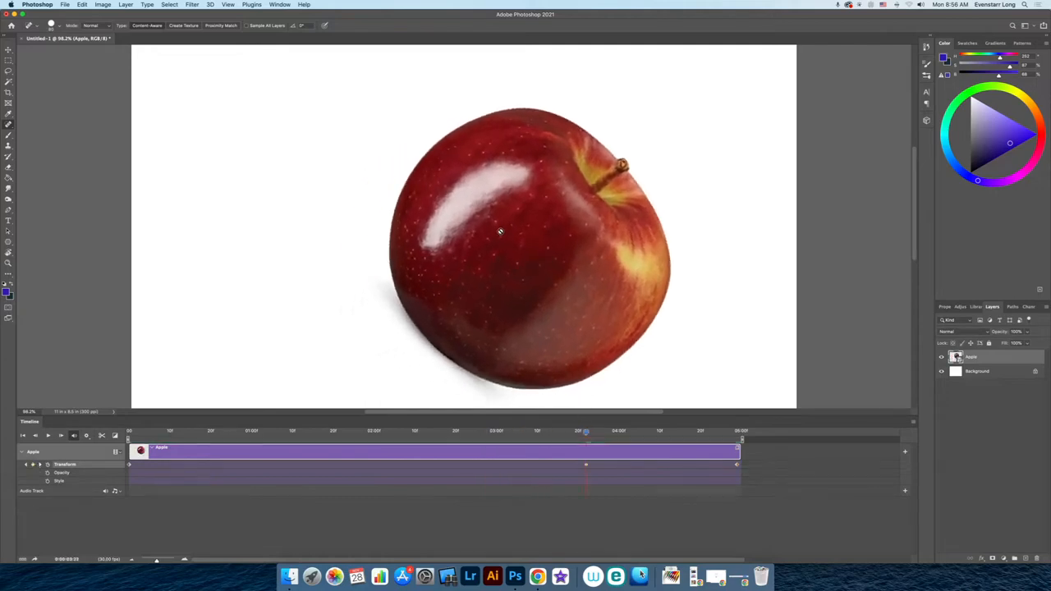
# - Rotate and shrink the apple at that keyframe with Free Transform, then replay the animation from the start
pyautogui.press('super+t')
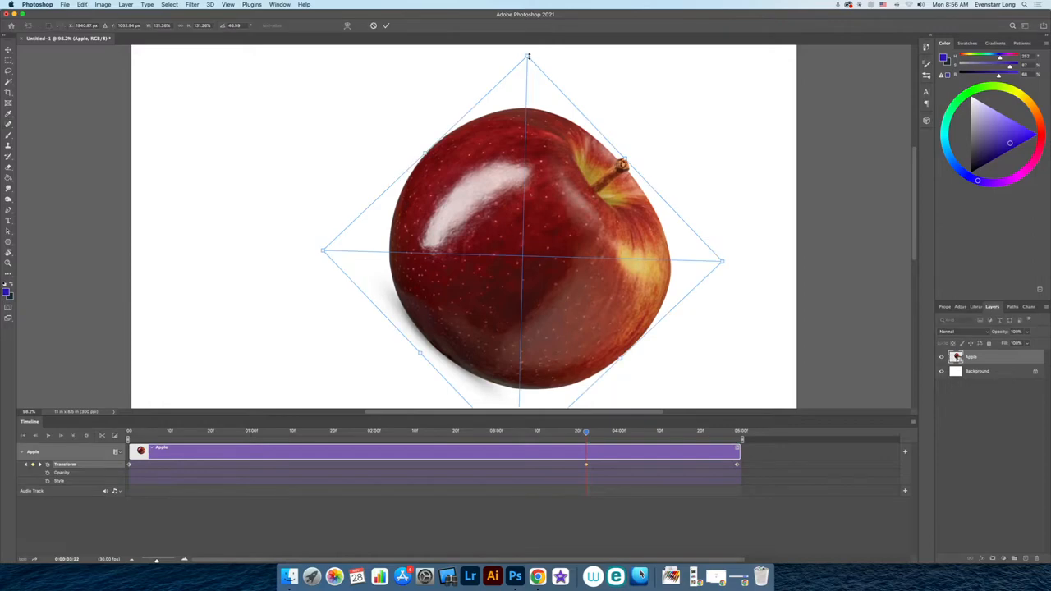
pyautogui.moveTo(527, 56); pyautogui.dragTo(488, 100)
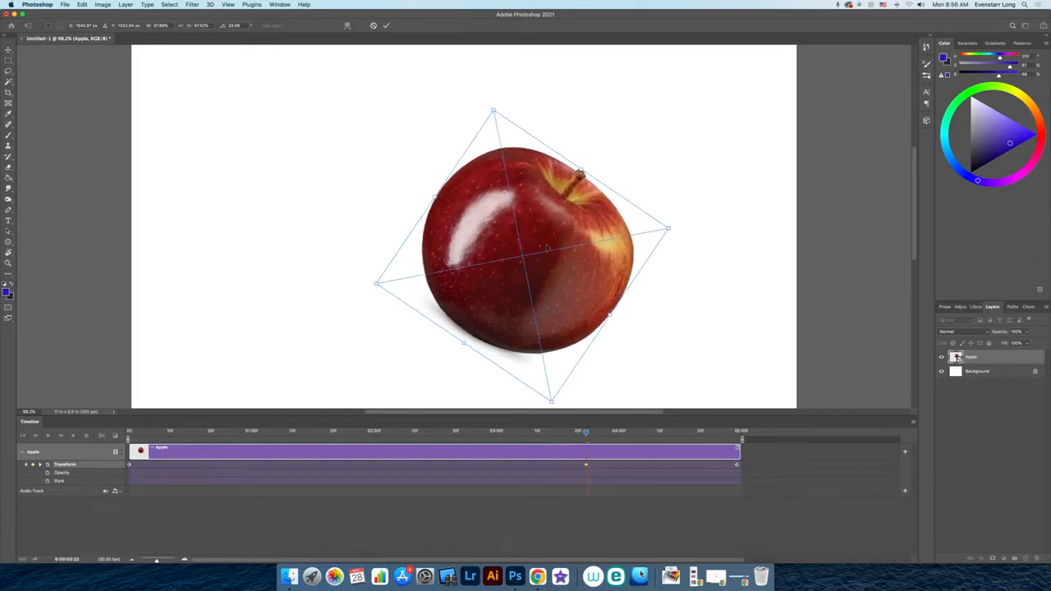
pyautogui.press('Return')
pyautogui.moveTo(586, 434); pyautogui.dragTo(130, 443)
pyautogui.press('space')
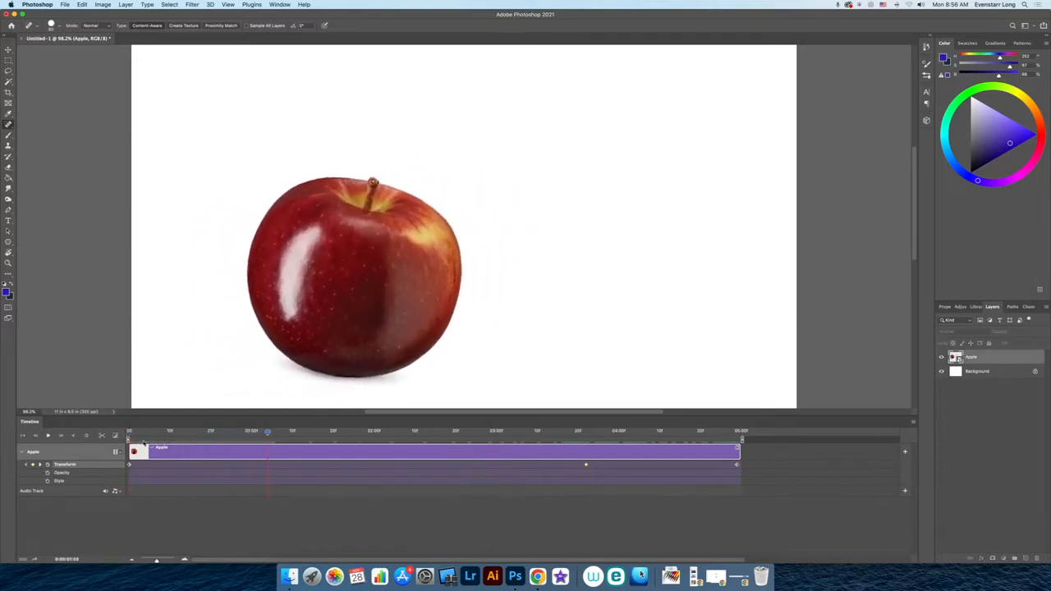